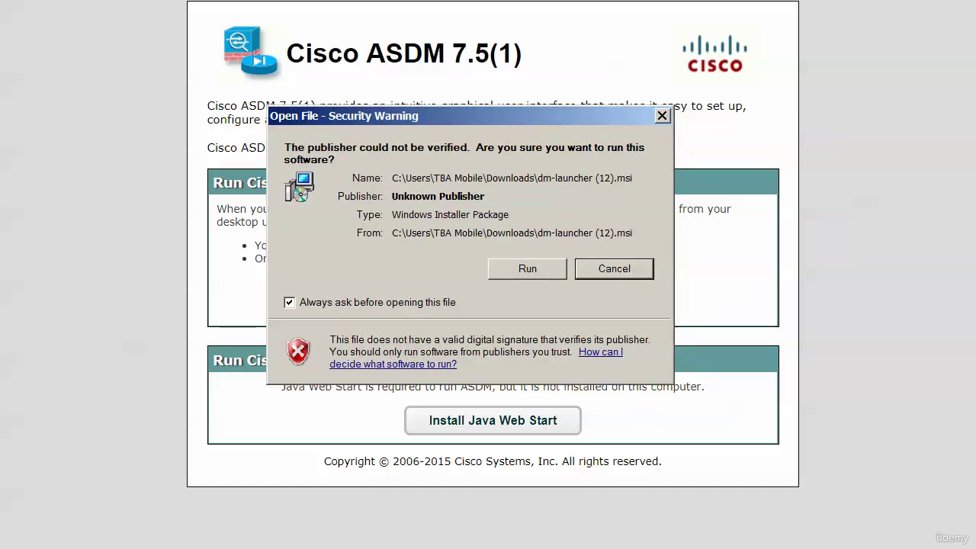
# Run the downloaded dm-launcher installer and complete the Cisco ASDM-IDM Launcher installation with its default settings
pyautogui.hotkey('shift', 'Tab')
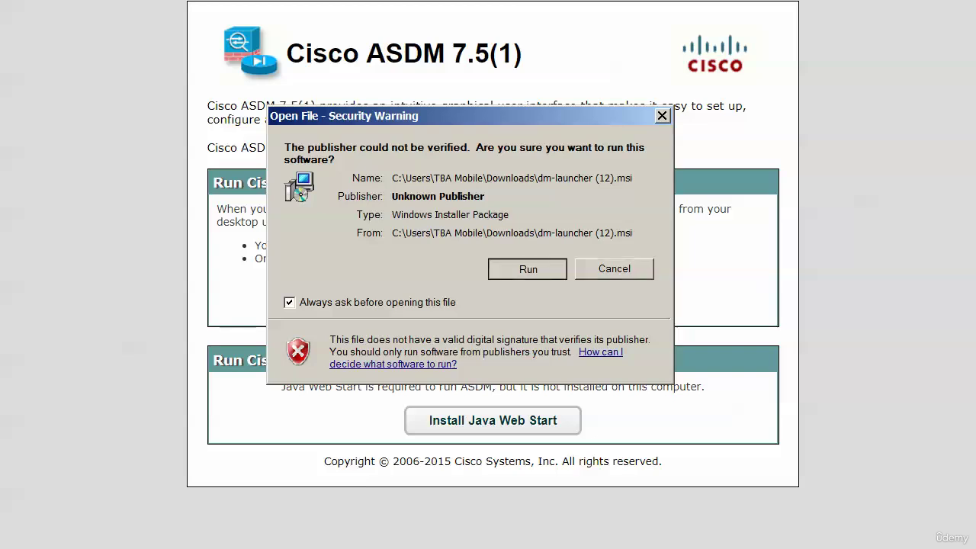
pyautogui.press('Return')
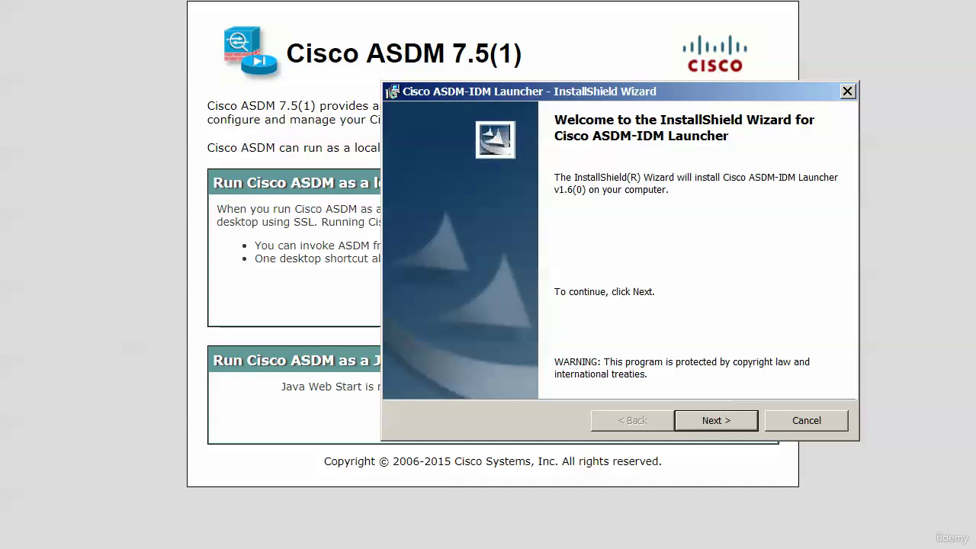
pyautogui.press('Return')
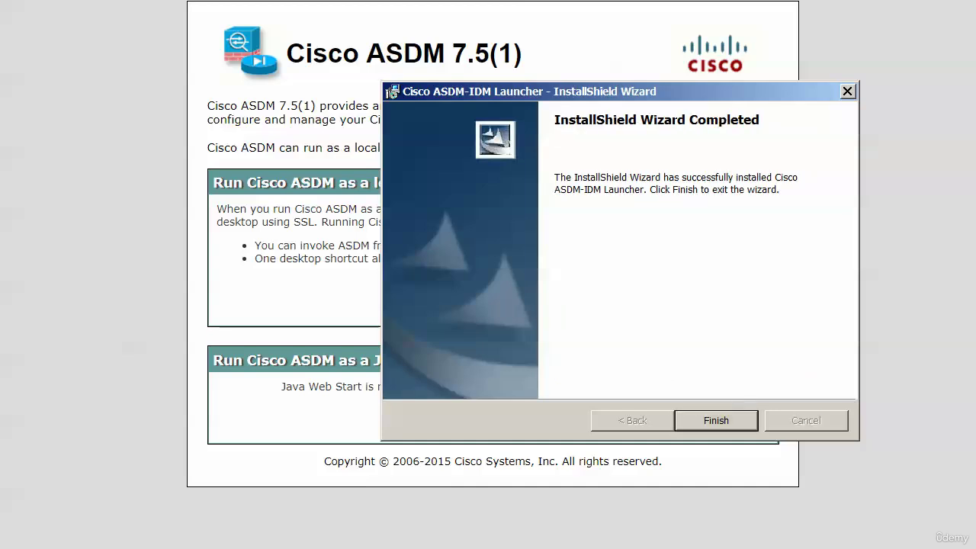
pyautogui.press('Return')
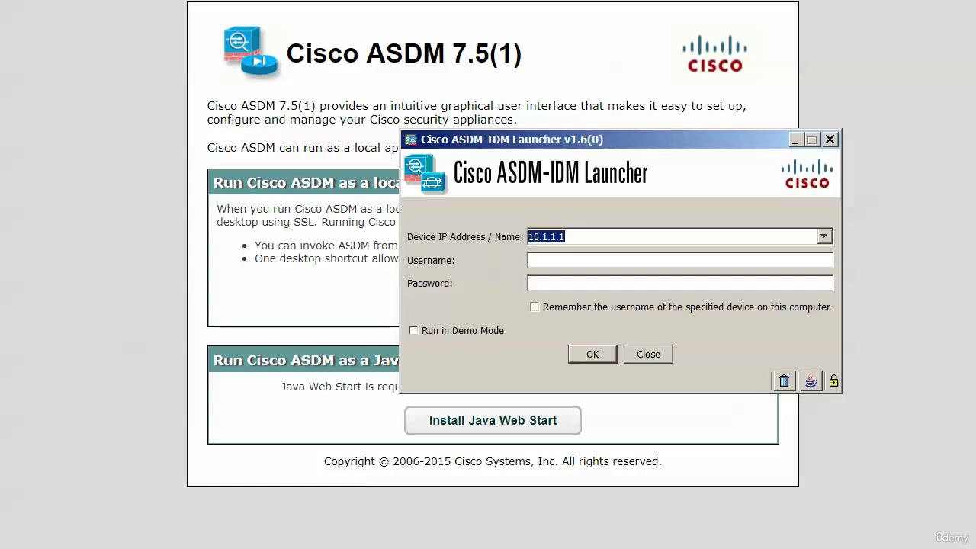
# Log in to device 10.1.1.1 with the account's username and password, and continue despite the untrusted certificate
pyautogui.press('Tab')
pyautogui.write('chris')
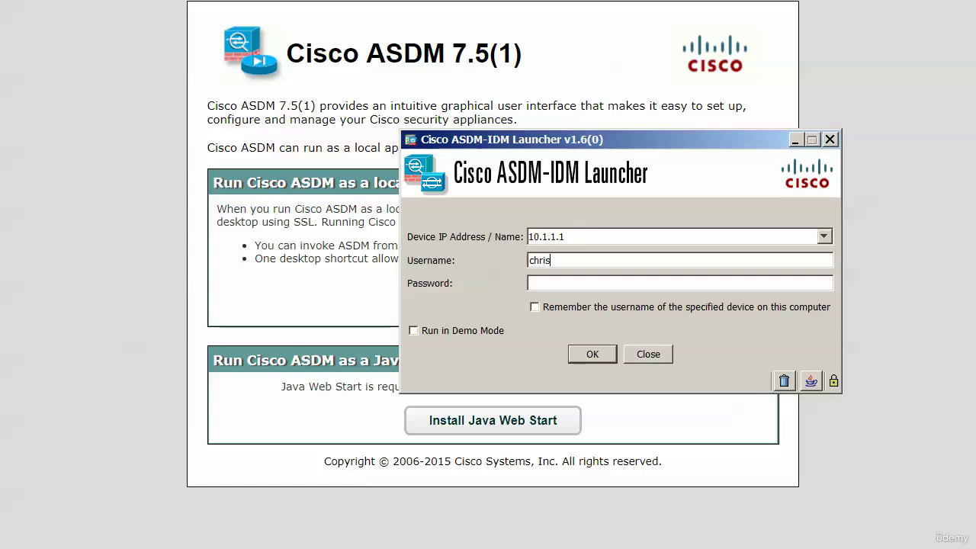
pyautogui.press('Tab')
pyautogui.write('******')
pyautogui.press('Return')
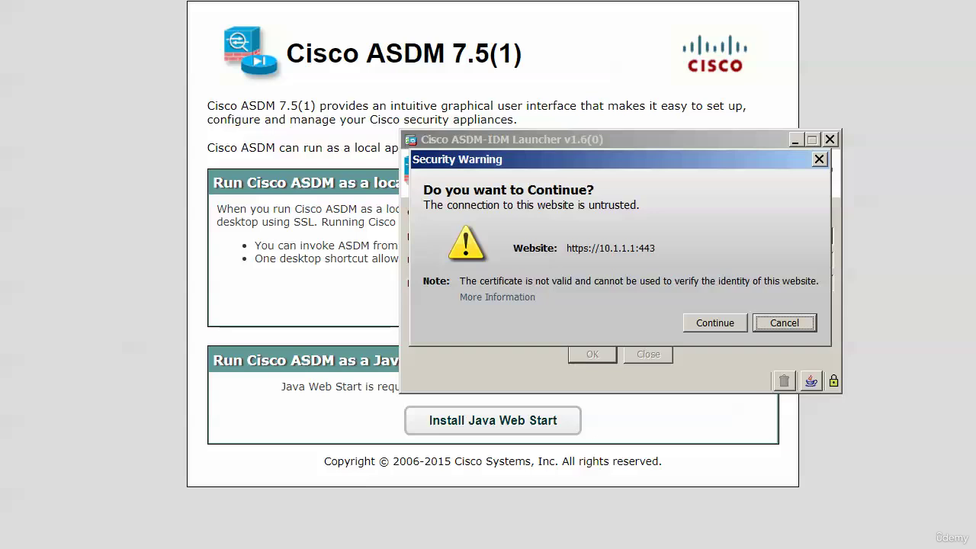
pyautogui.press('Return')
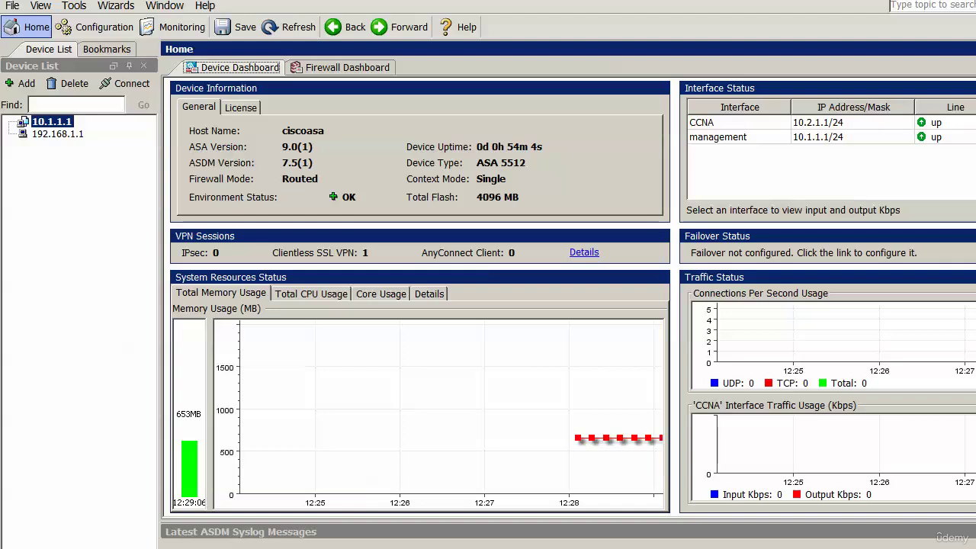
# Review the device's license details and return to its general information
pyautogui.click(240, 108)
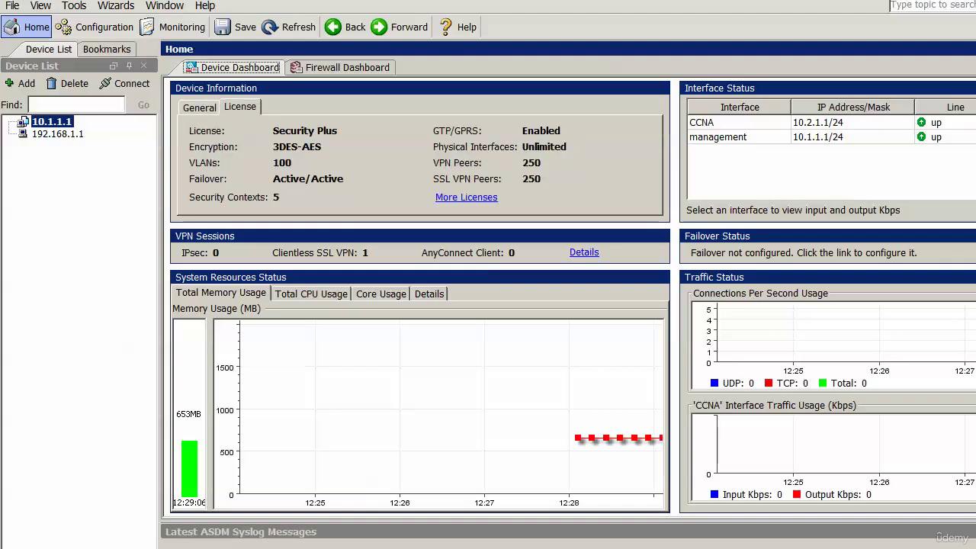
pyautogui.click(199, 107)
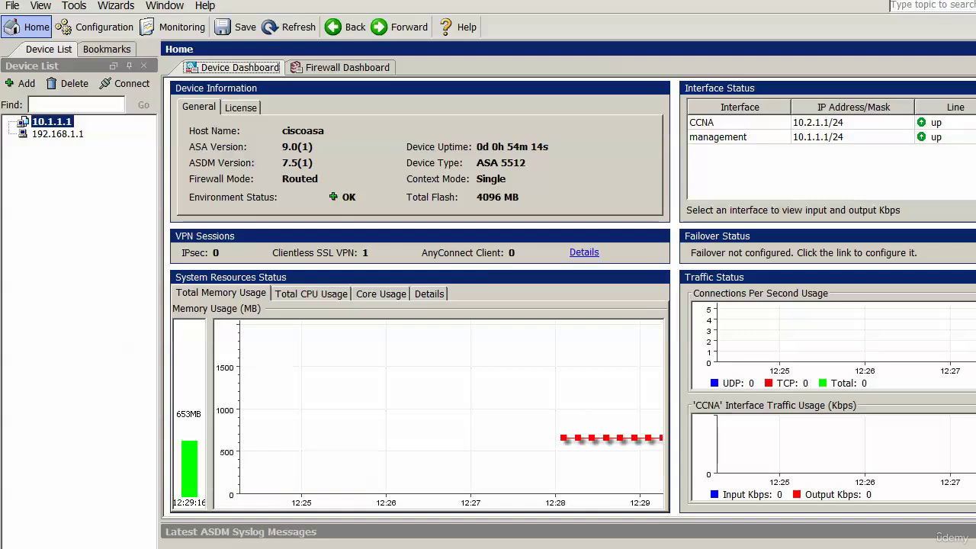
# Look through the available wizards, including the VPN ones, and examine the Startup Wizard's starting point options before cancelling it
pyautogui.click(115, 5)
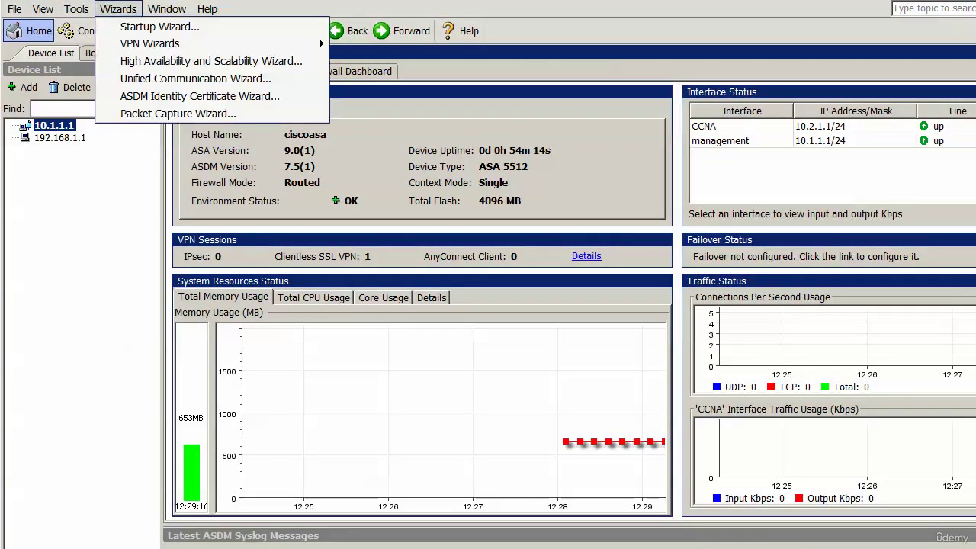
pyautogui.press('Right')
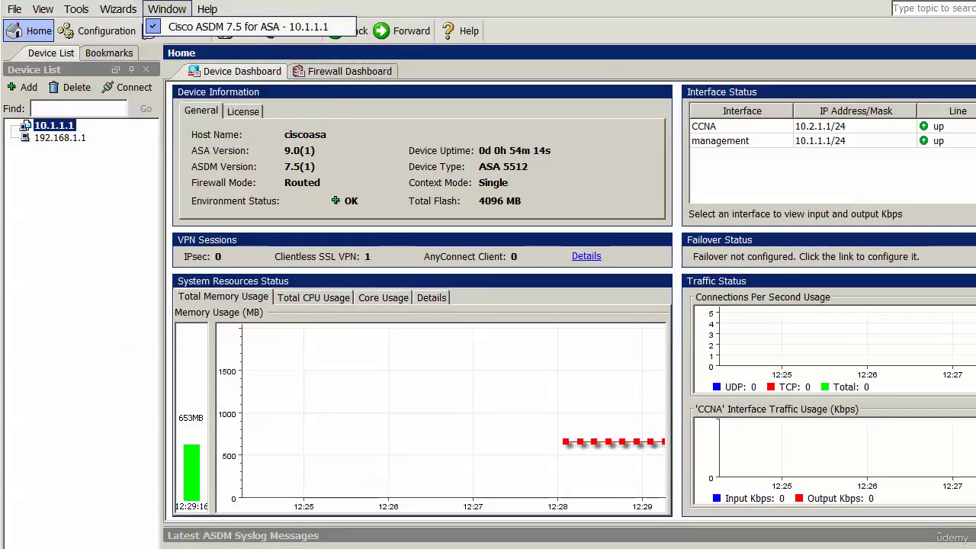
pyautogui.press('Left')
pyautogui.press('Down')
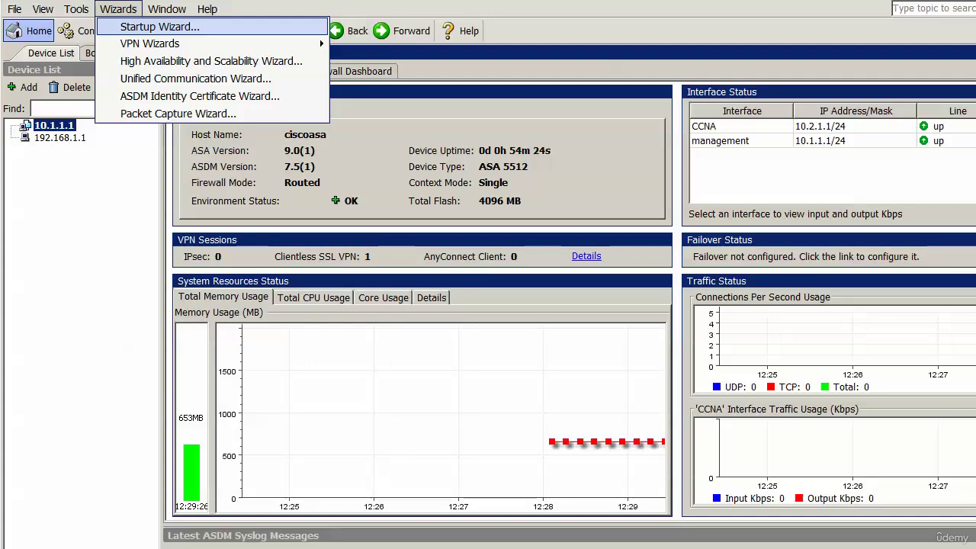
pyautogui.press('Down')
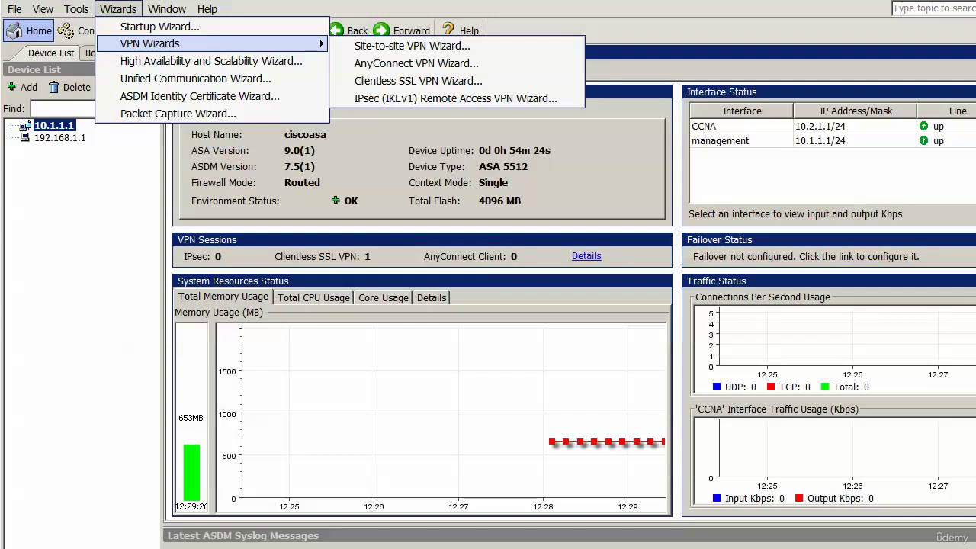
pyautogui.press('Down')
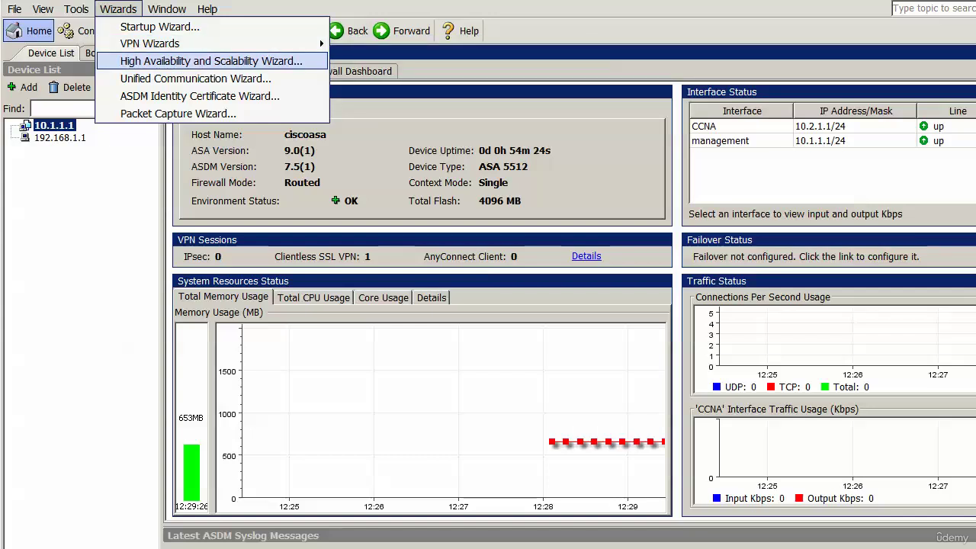
pyautogui.press('Down')
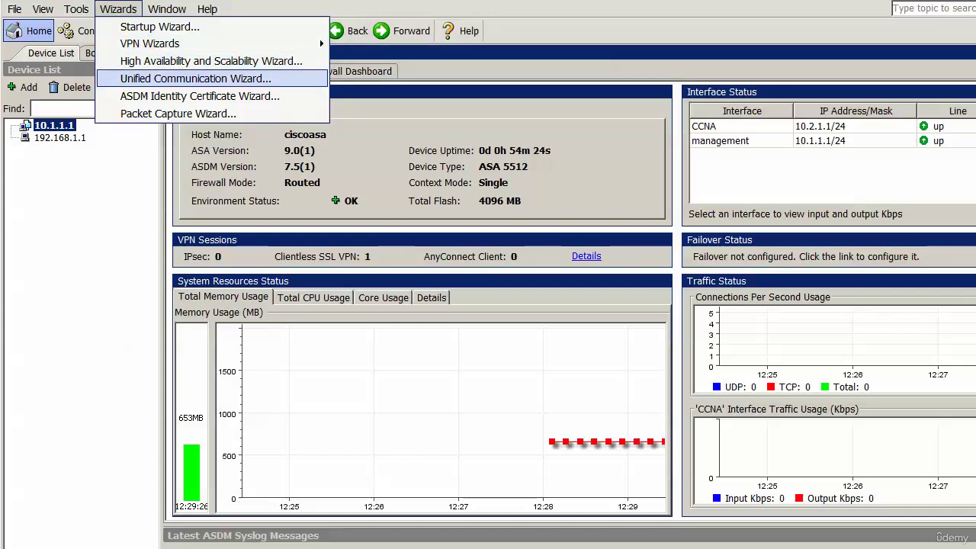
pyautogui.press('Down')
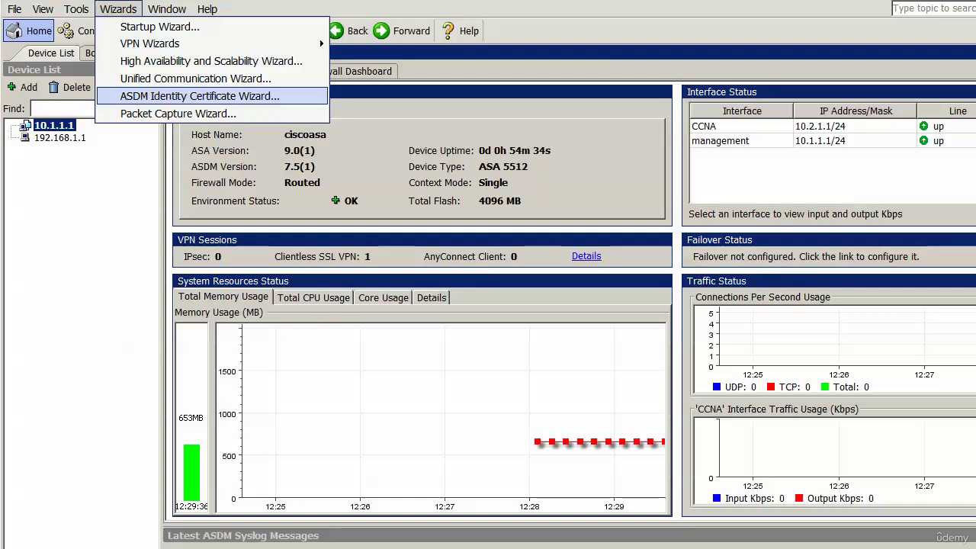
pyautogui.press('Down')
pyautogui.press('Up')
pyautogui.press('Up')
pyautogui.press('Up')
pyautogui.press('Up')
pyautogui.press('Up')
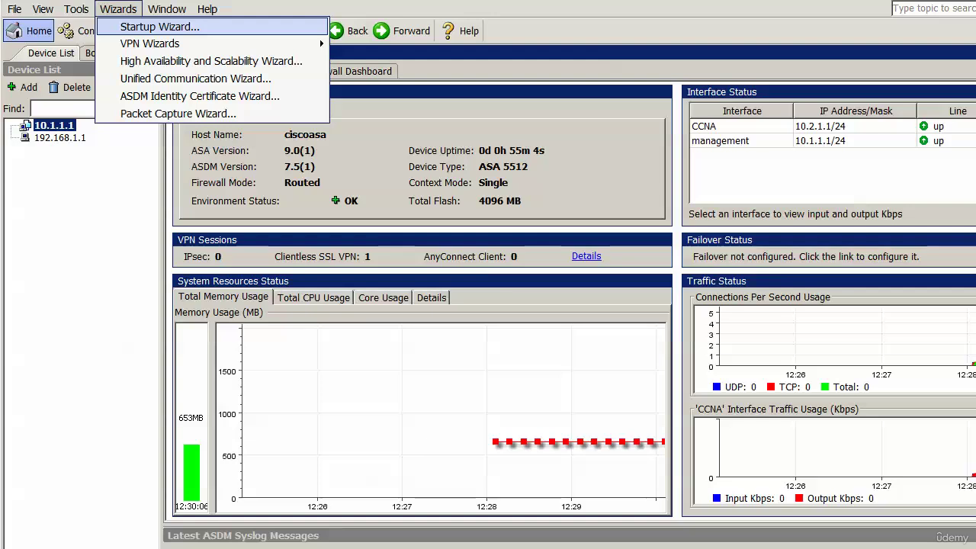
pyautogui.press('Return')
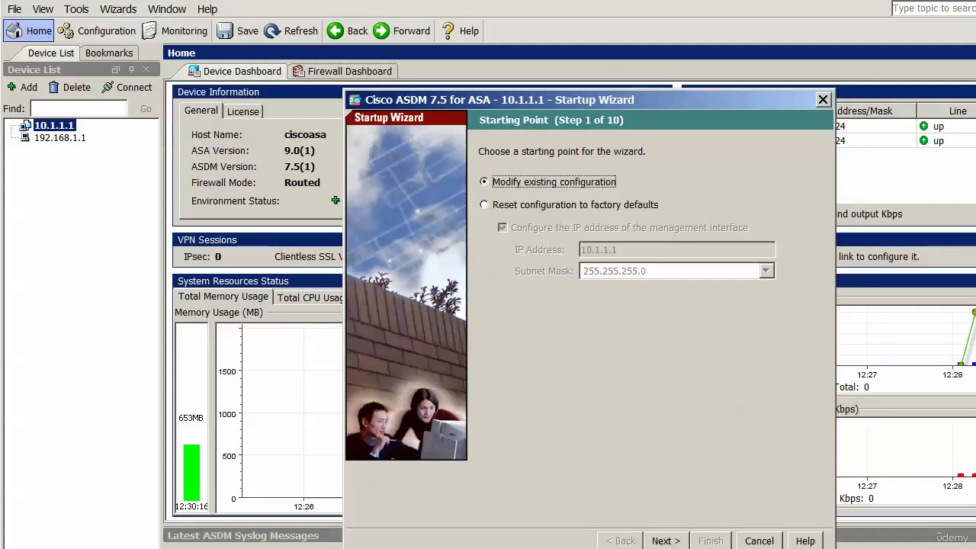
pyautogui.press('Escape')
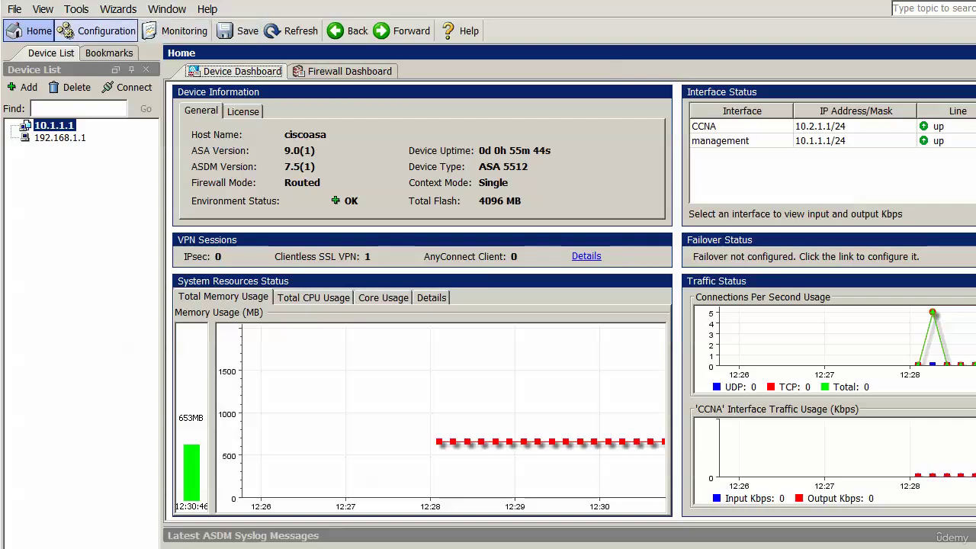
# Start the Site-to-site VPN Wizard and continue past its introduction to peer device identification
pyautogui.click(118, 9)
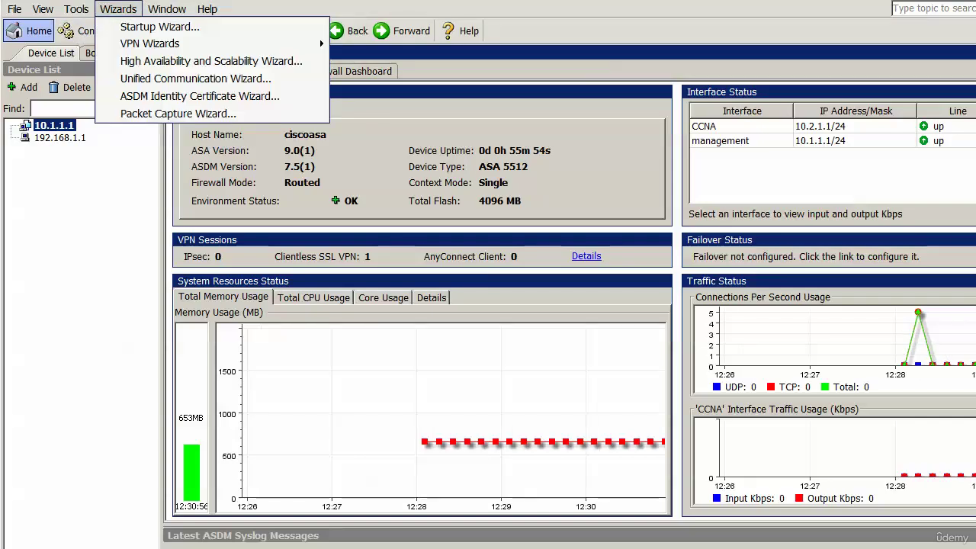
pyautogui.moveTo(149, 43)
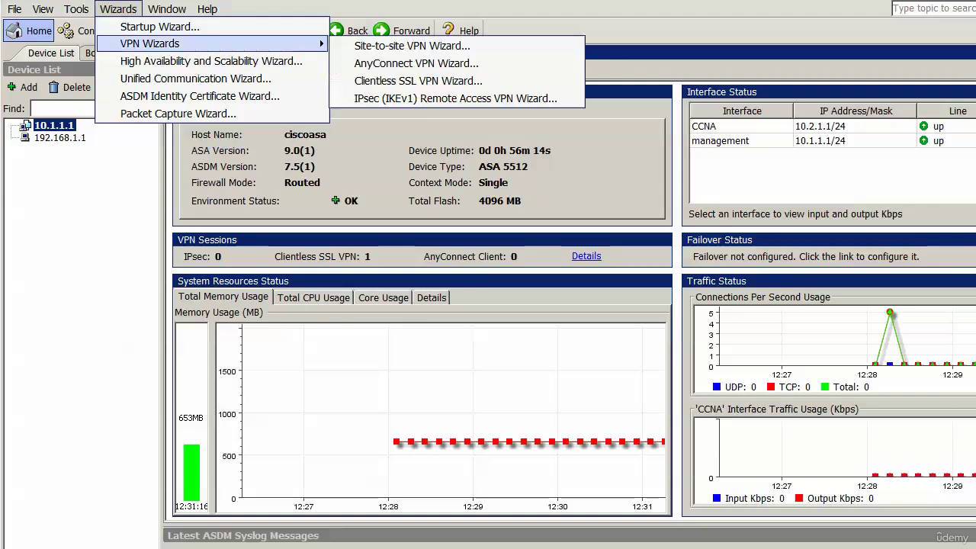
pyautogui.press('Return')
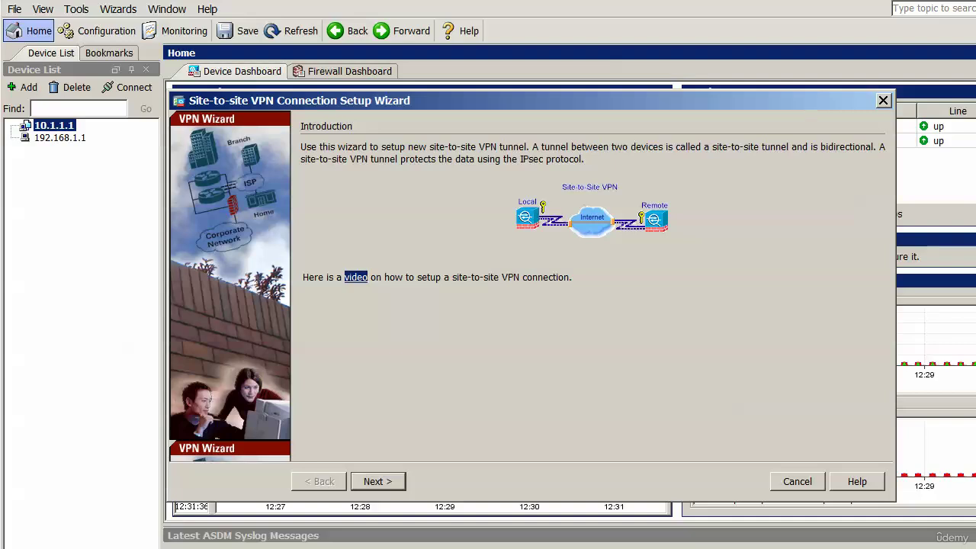
pyautogui.press('Tab')
pyautogui.press('Return')
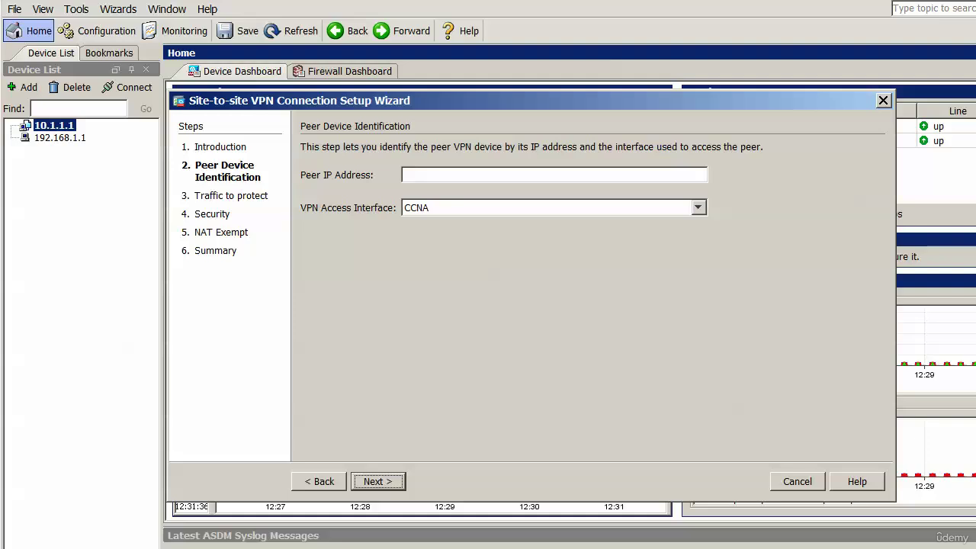
# Identify the peer device with IP address 10.1.1.5, keeping CCNA as the VPN access interface
pyautogui.click(427, 175)
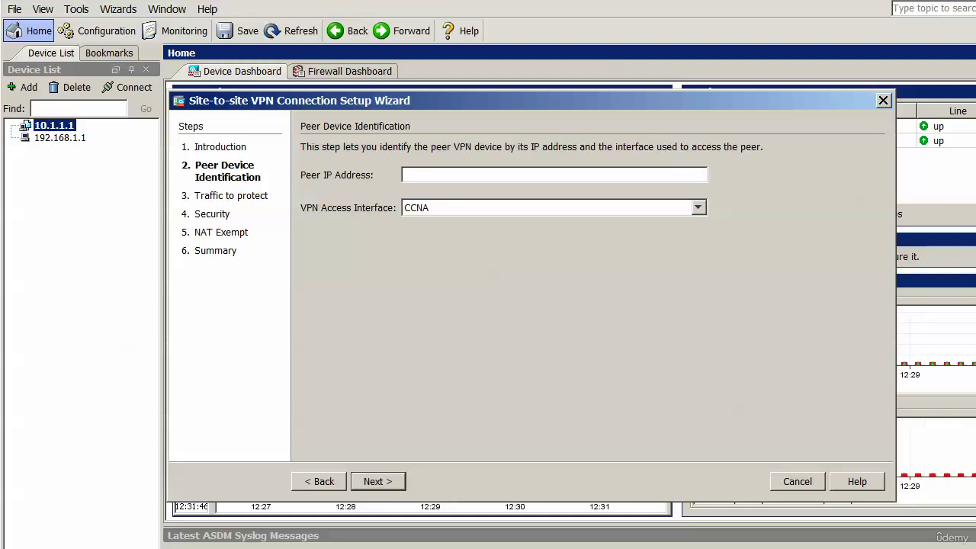
pyautogui.press('Tab')
pyautogui.hotkey('alt', 'Down')
pyautogui.press('Return')
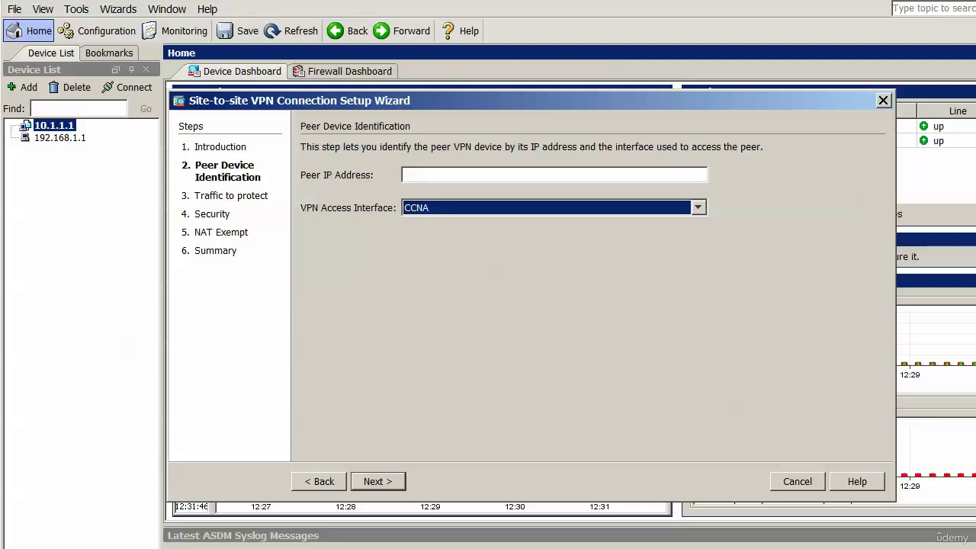
pyautogui.click(427, 175)
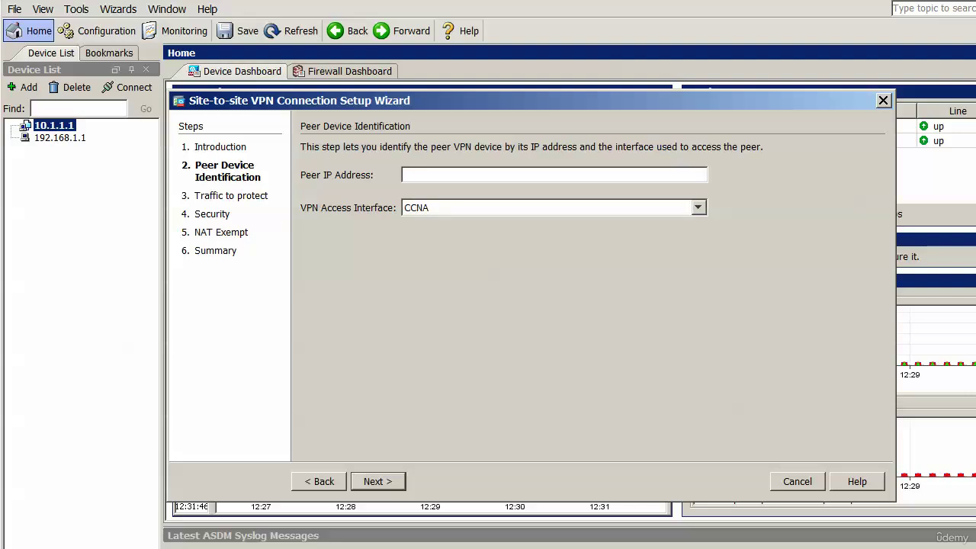
pyautogui.write('10.1.1.5')
pyautogui.press('Return')
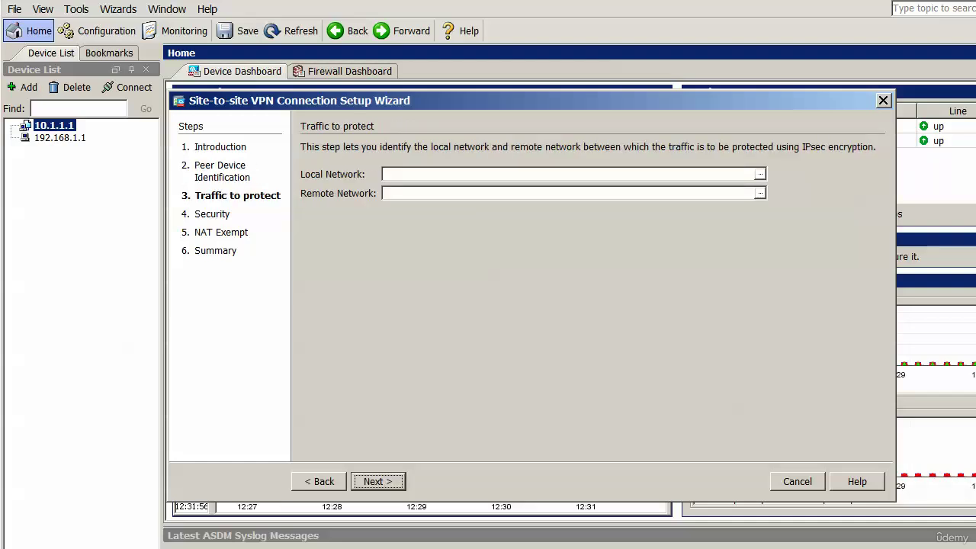
# Define the traffic to protect with the CCNA interface as local network and the management interface as remote network
pyautogui.click(760, 174)
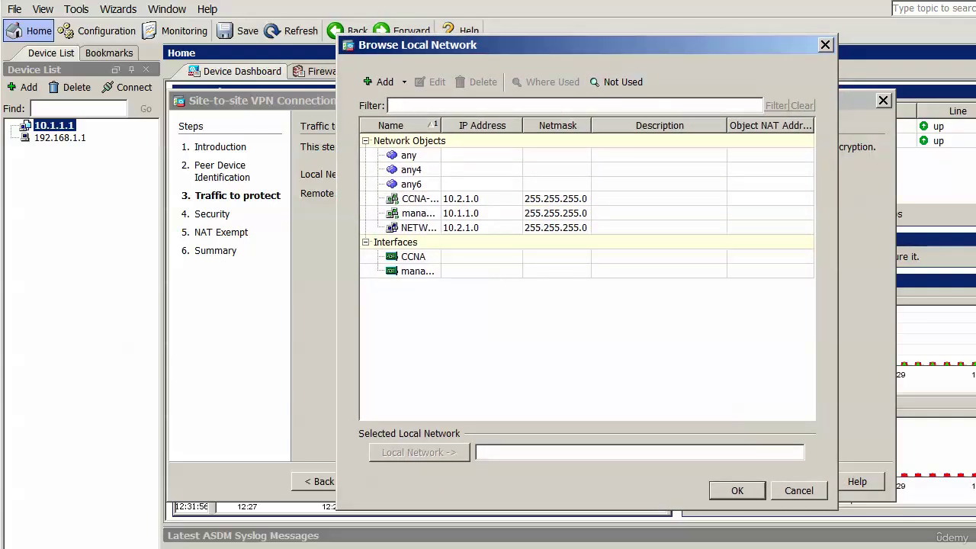
pyautogui.click(416, 256)
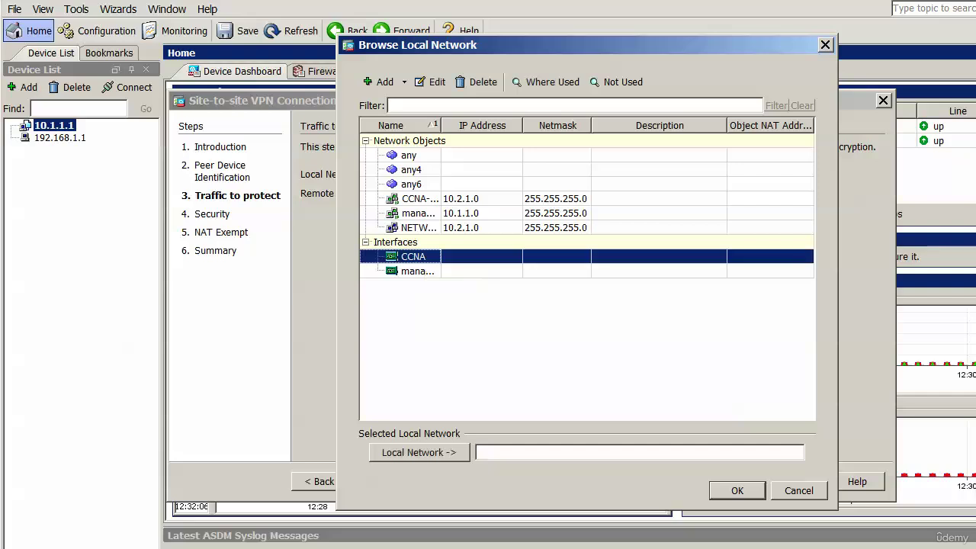
pyautogui.doubleClick(416, 256)
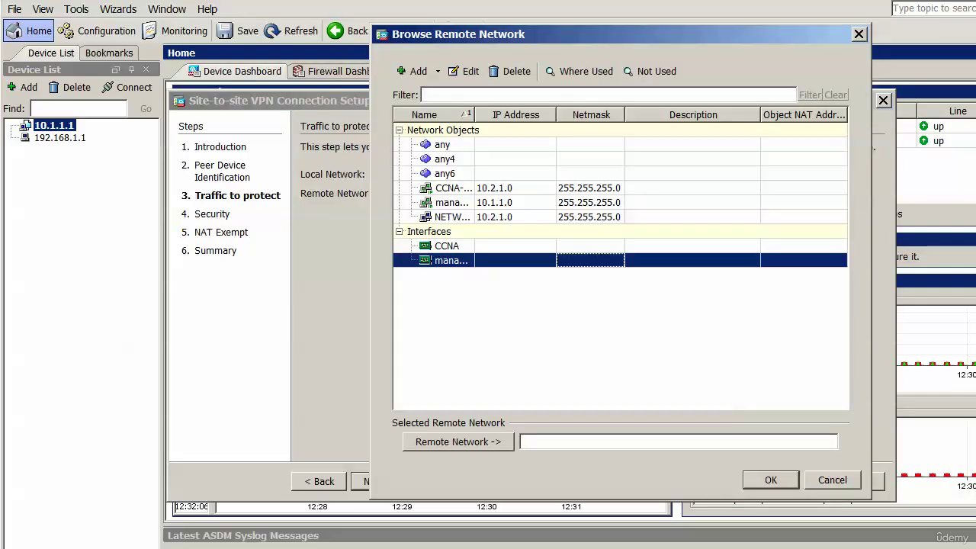
pyautogui.press('Return')
pyautogui.press('Return')
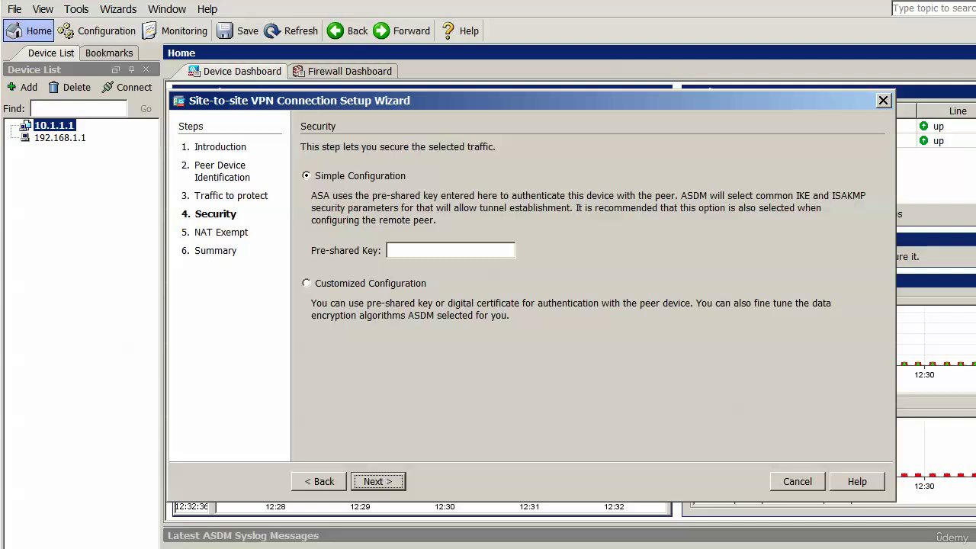
# Secure the tunnel using Simple Configuration and enter the pre-shared key
pyautogui.click(450, 250)
pyautogui.write('****')
pyautogui.press('Return')
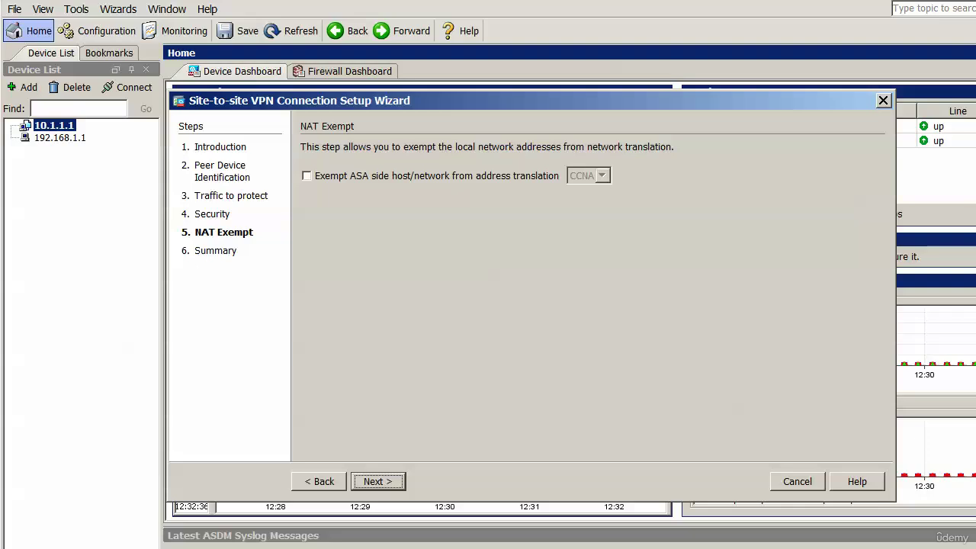
# Exempt the ASA side host/network on CCNA from address translation and review the VPN configuration summary
pyautogui.click(307, 176)
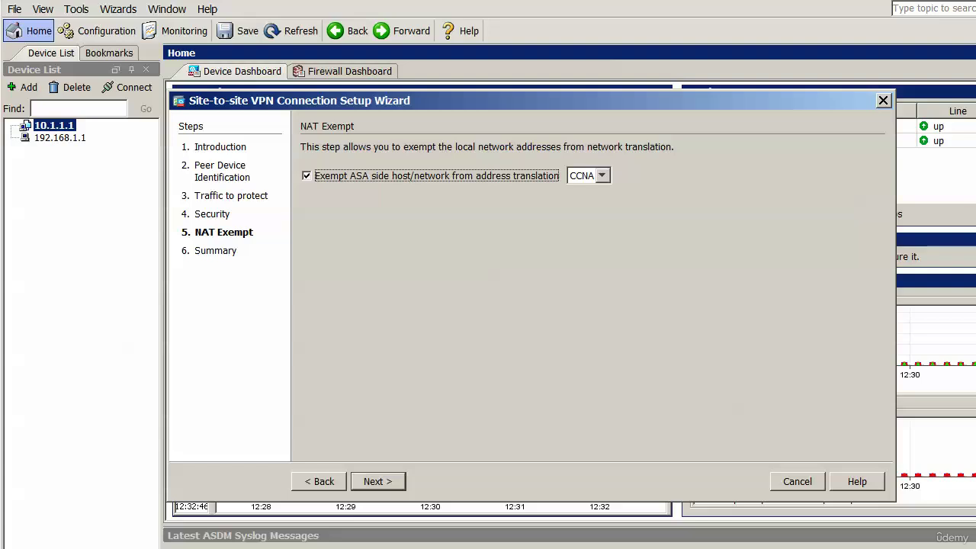
pyautogui.click(377, 481)
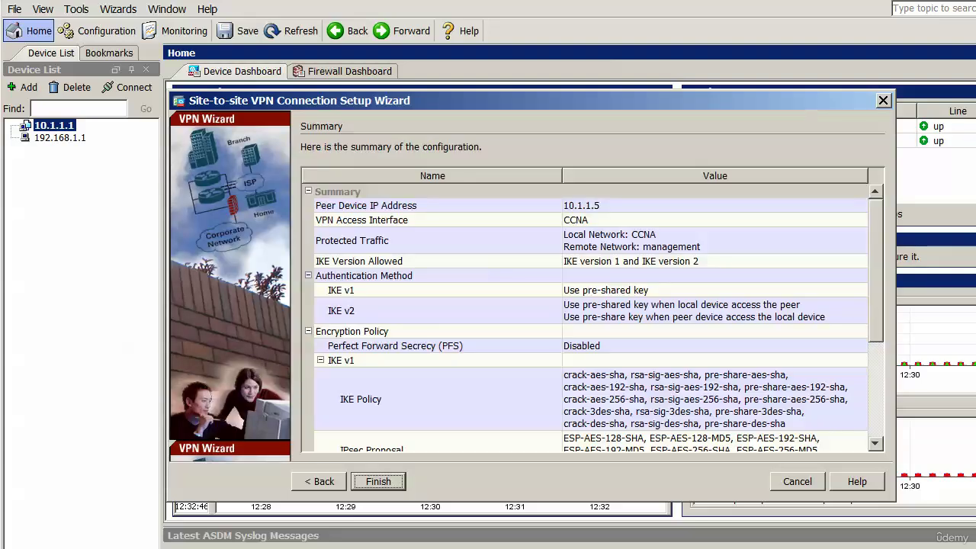
pyautogui.scroll(-1, 591, 318)
pyautogui.scroll(1, 591, 318)
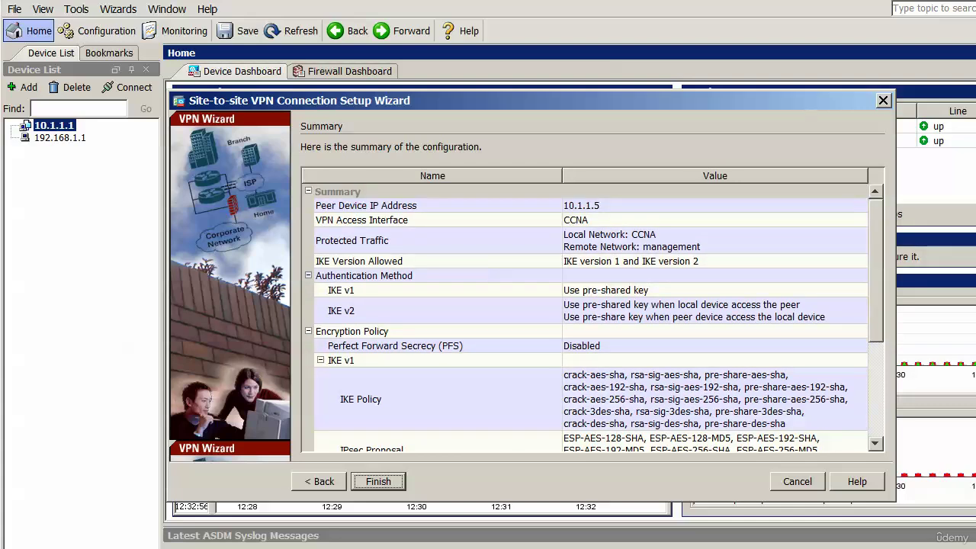
# Review the IKE policy and IPsec proposal entries in the VPN summary and quit the site-to-site wizard without applying the configuration
pyautogui.scroll(-2, 592, 318)
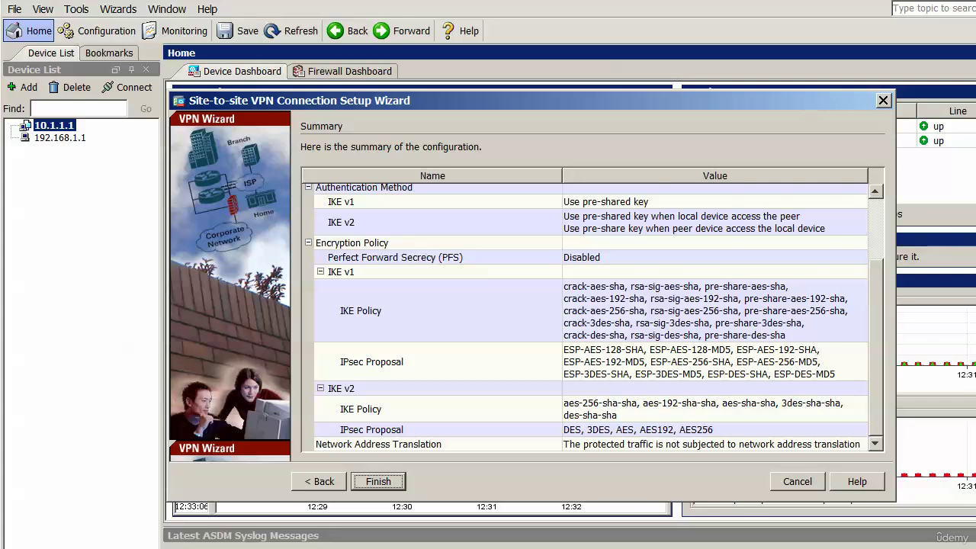
pyautogui.click(341, 272)
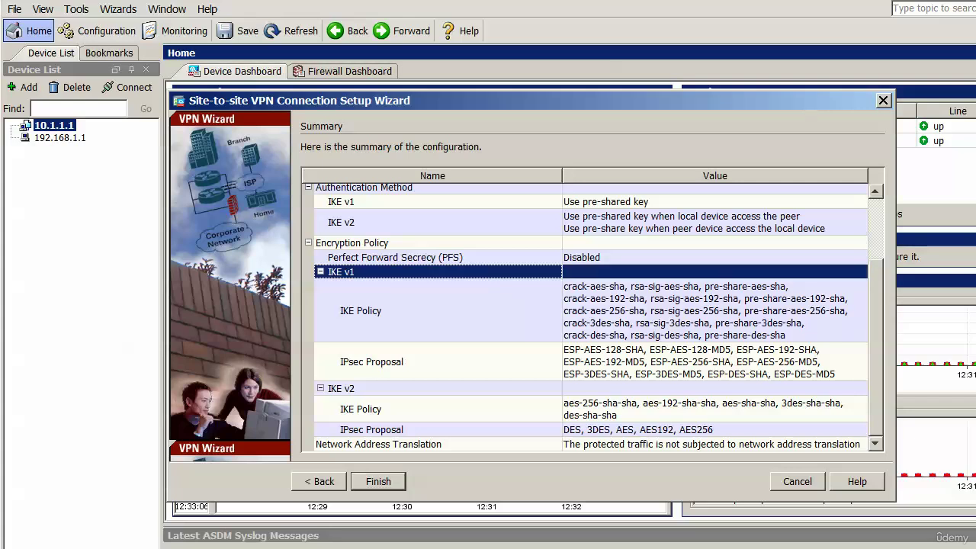
pyautogui.click(361, 311)
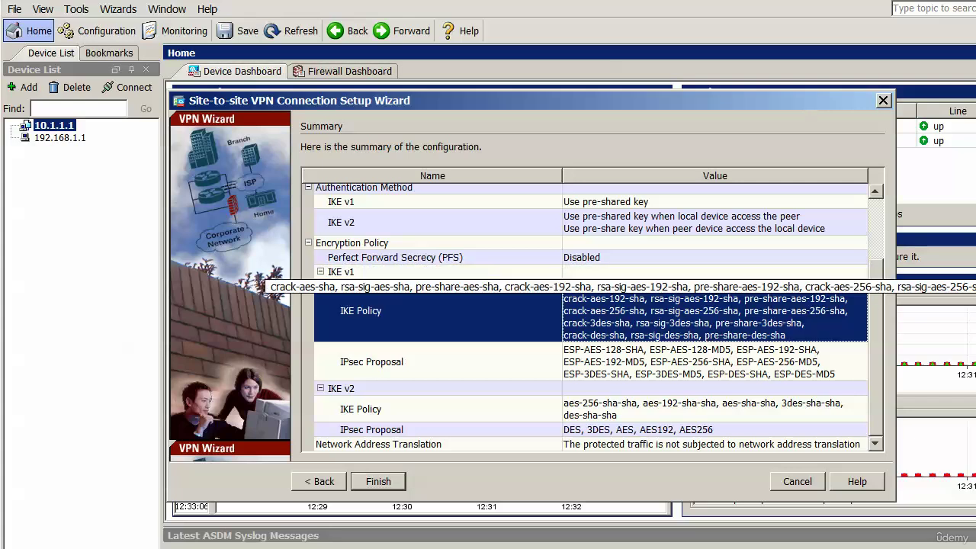
pyautogui.click(686, 362)
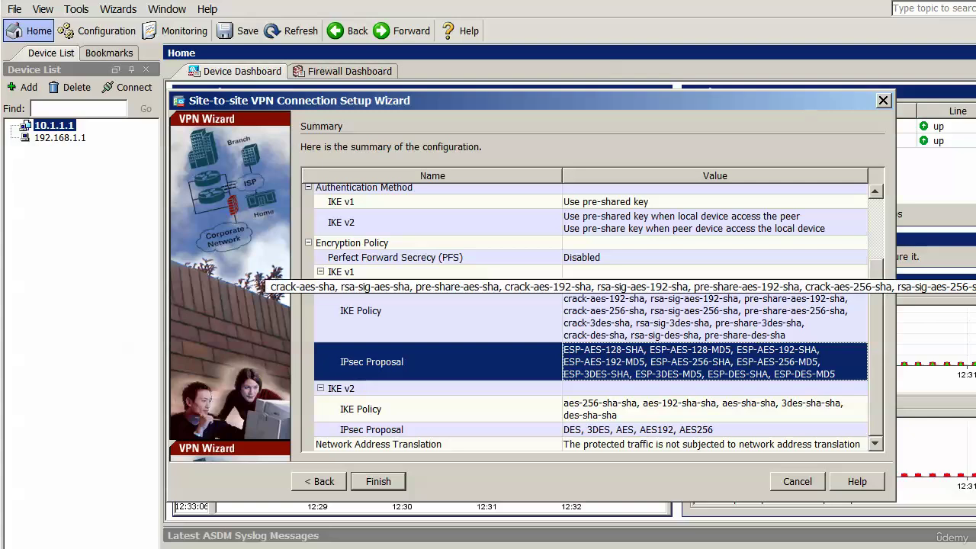
pyautogui.click(686, 310)
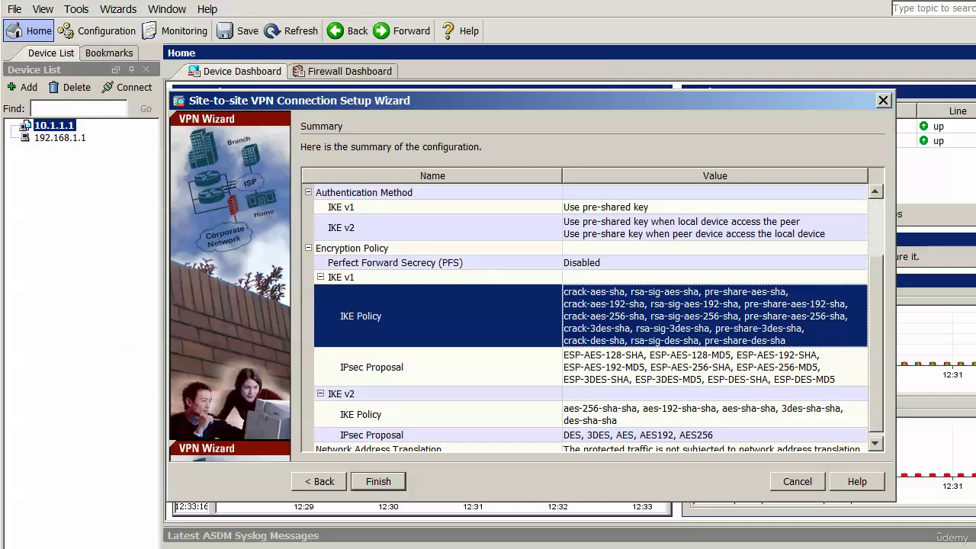
pyautogui.scroll(3, 592, 317)
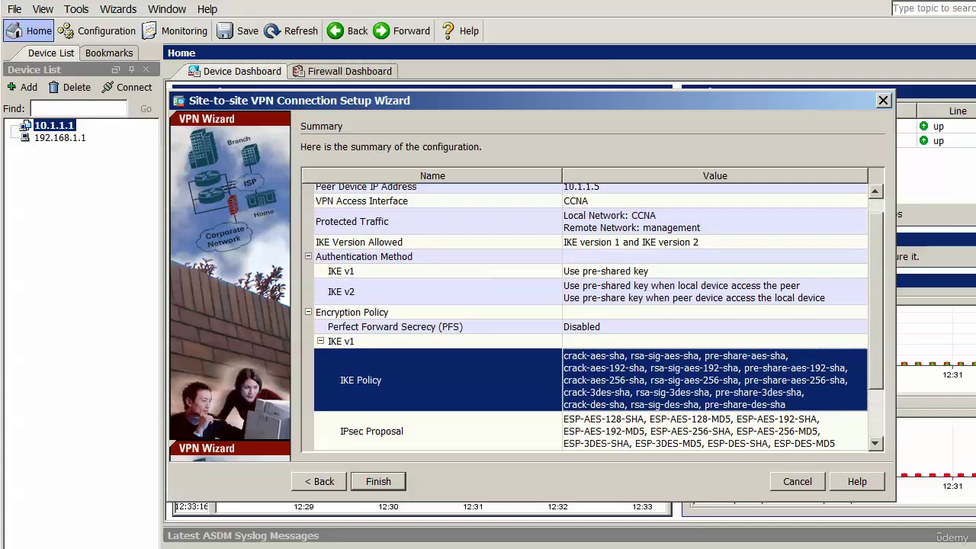
pyautogui.scroll(1, 593, 318)
pyautogui.press('Escape')
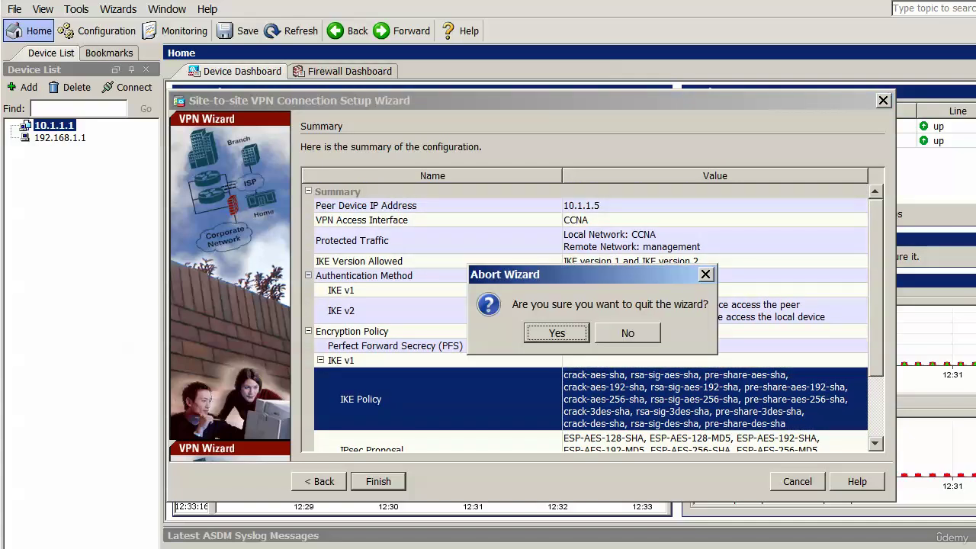
pyautogui.press('Return')
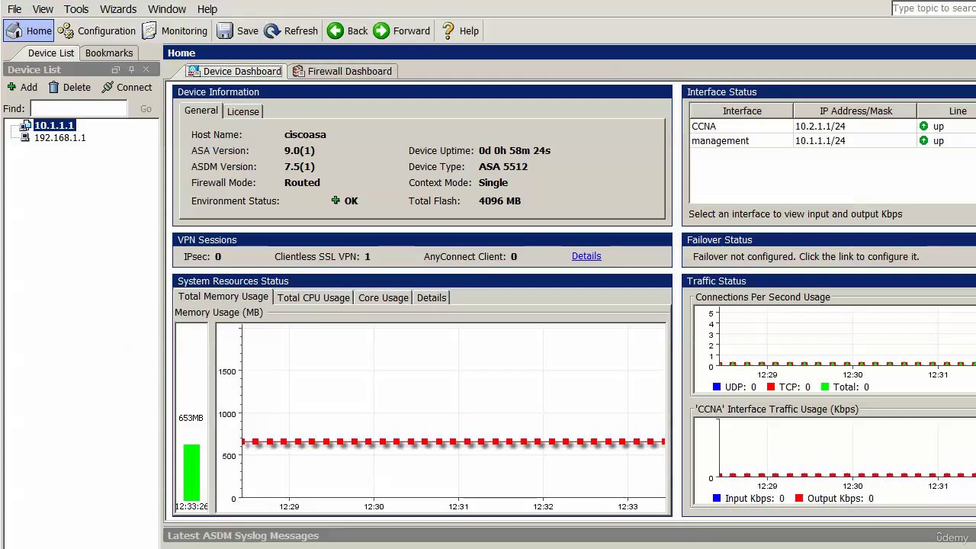
# Start the AnyConnect VPN Connection Setup Wizard
pyautogui.click(118, 9)
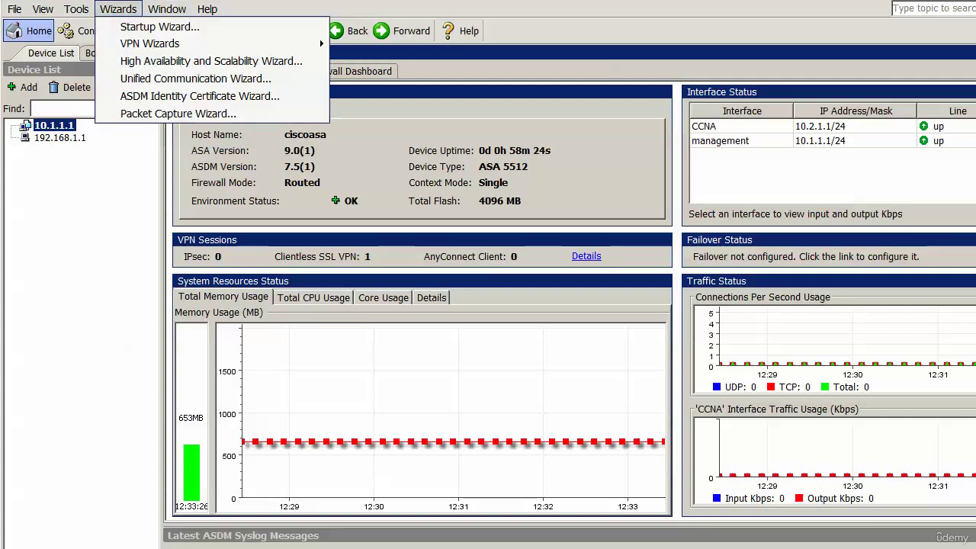
pyautogui.moveTo(149, 44)
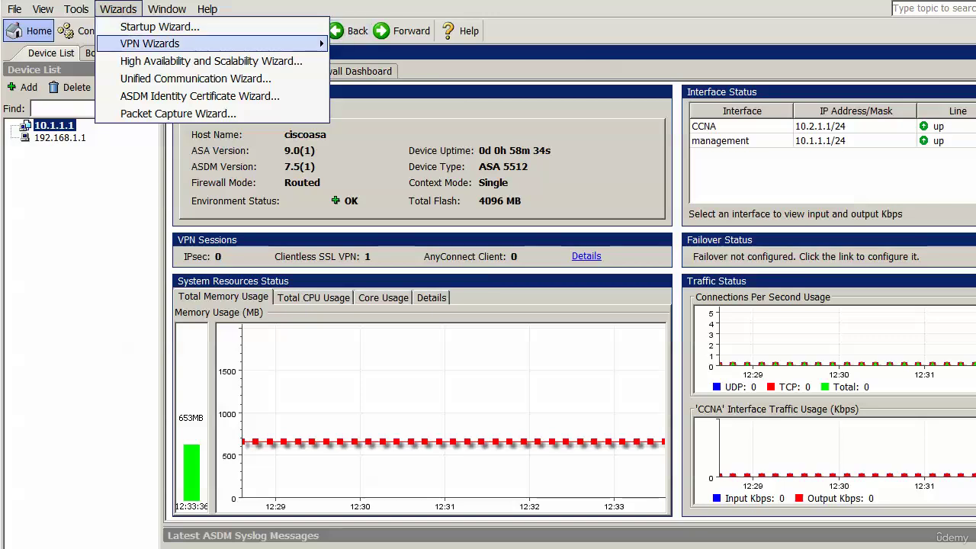
pyautogui.click(396, 61)
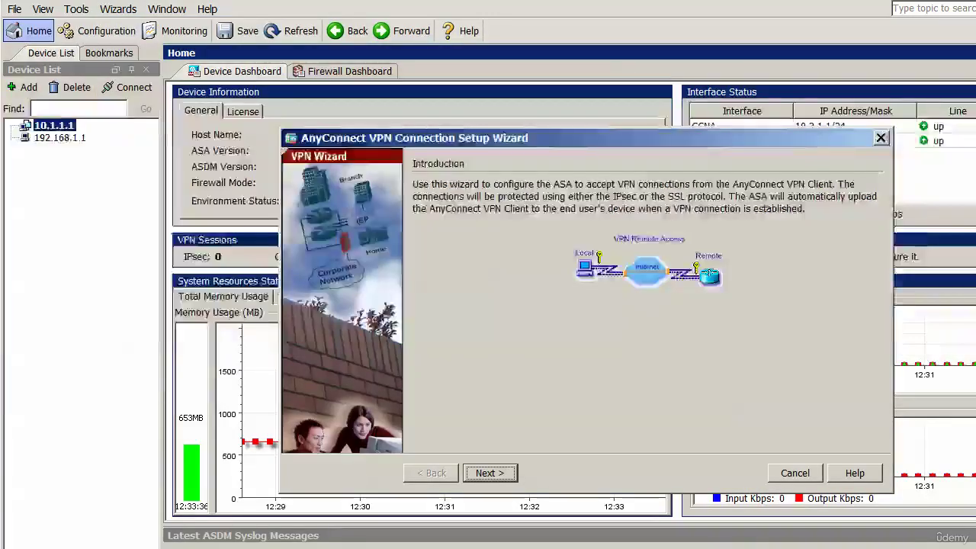